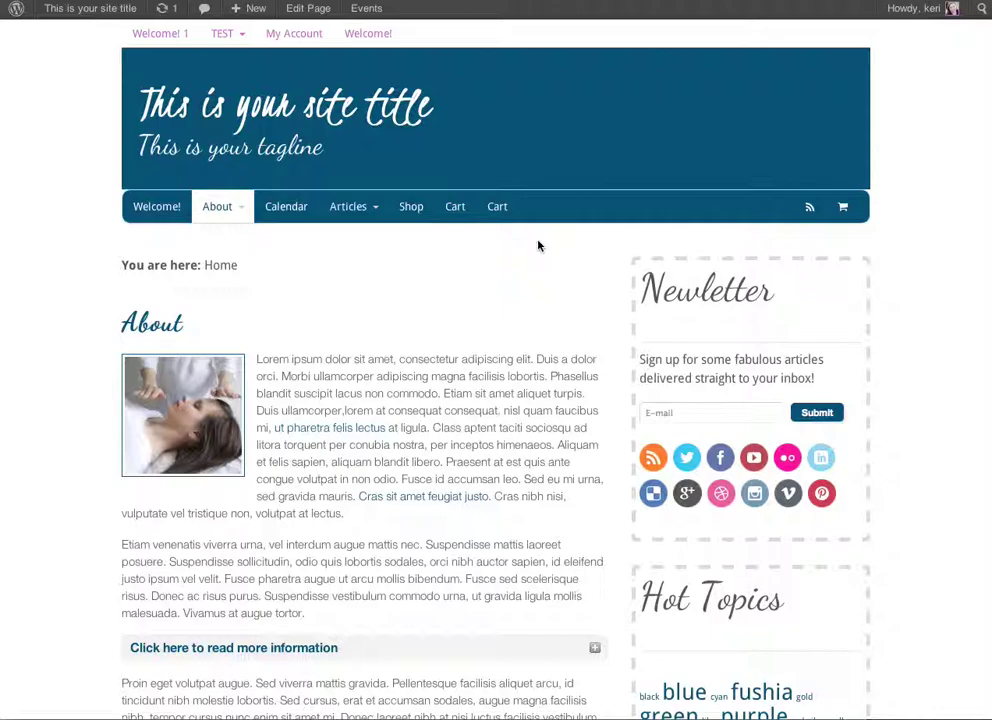
Review the widgets shown in the About page's sidebar and in its three footer columns
scroll(538, 246, down, 3)
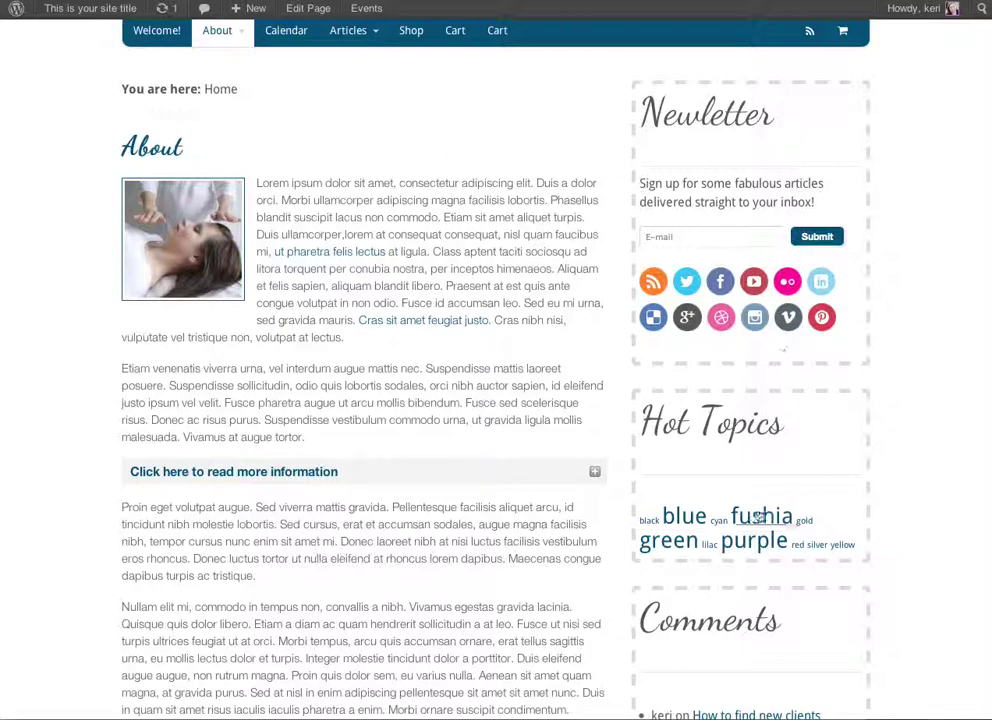
scroll(705, 238, down, 5)
scroll(705, 240, up, 5)
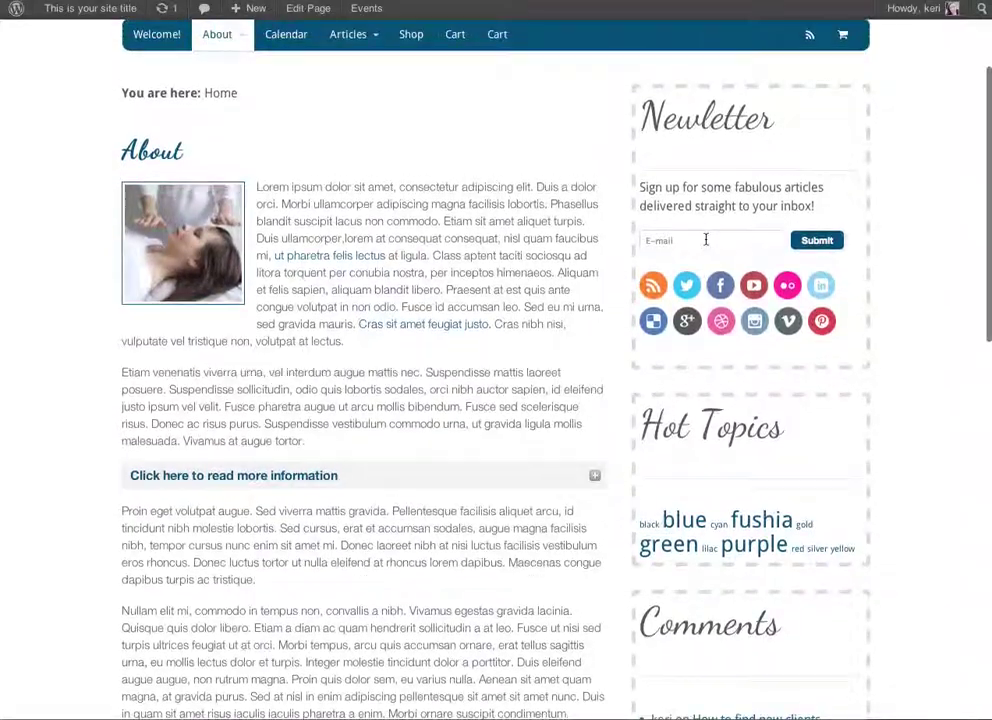
scroll(705, 244, down, 3)
scroll(705, 243, up, 3)
scroll(704, 241, down, 3)
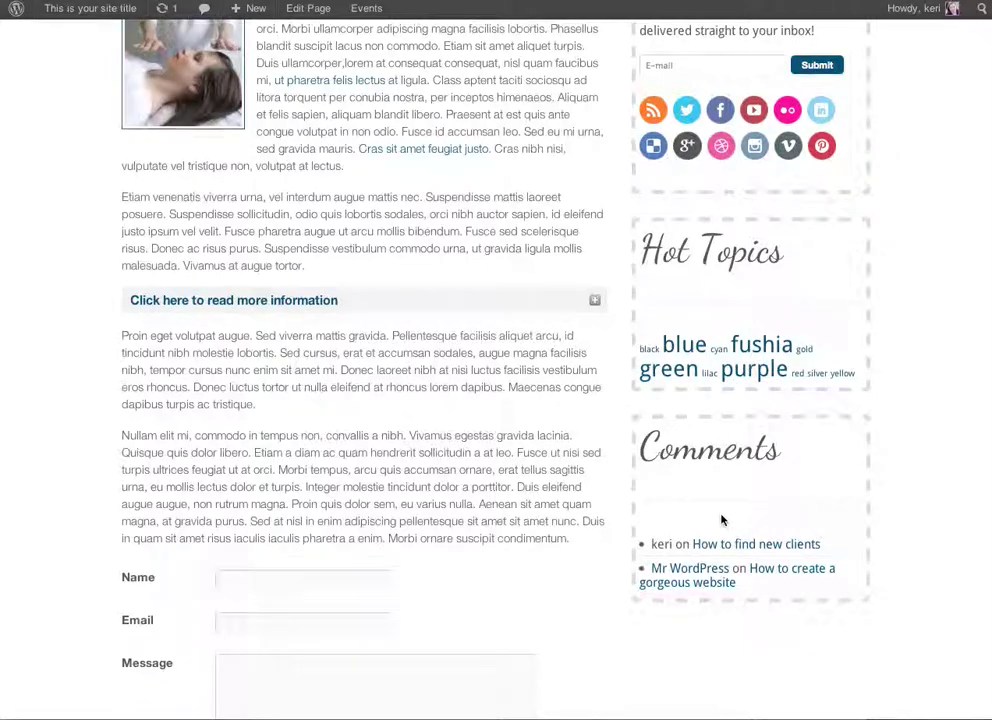
scroll(722, 520, down, 6)
scroll(722, 520, down, 2)
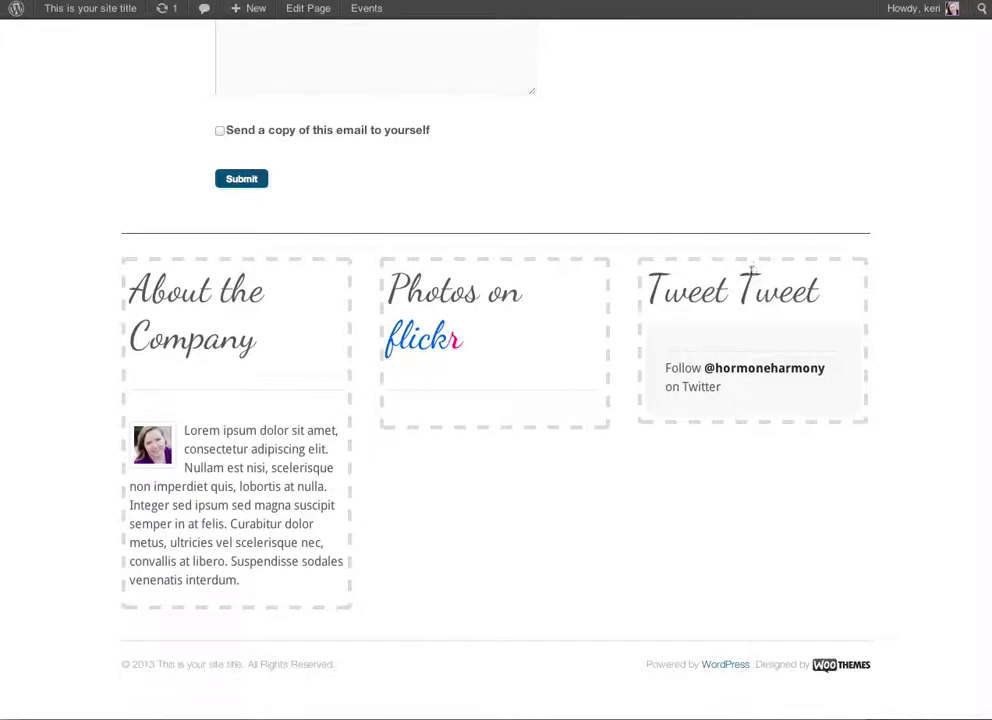
drag(835, 299, 588, 316)
click(506, 292)
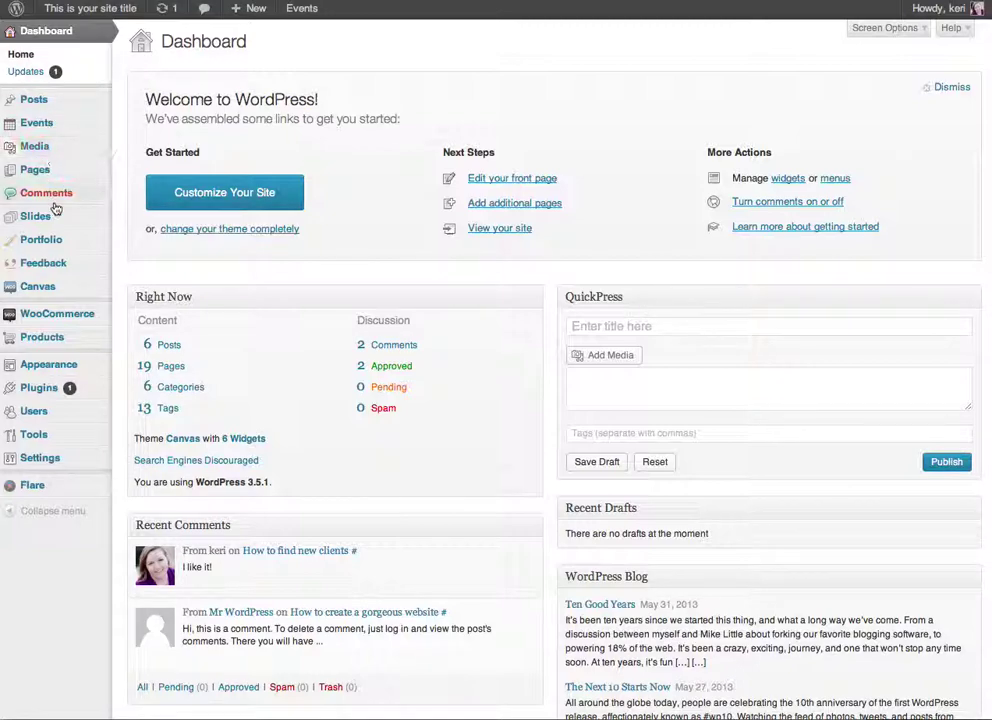
Open the Widgets management page of the site and look through the available widgets
mouse_move(46, 373)
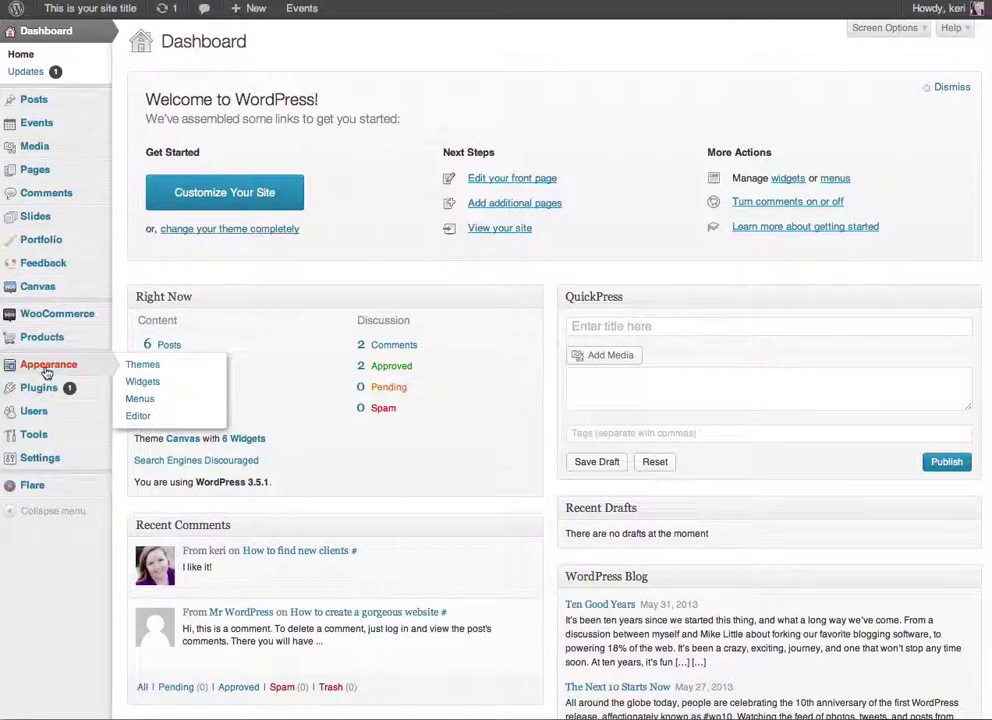
click(137, 388)
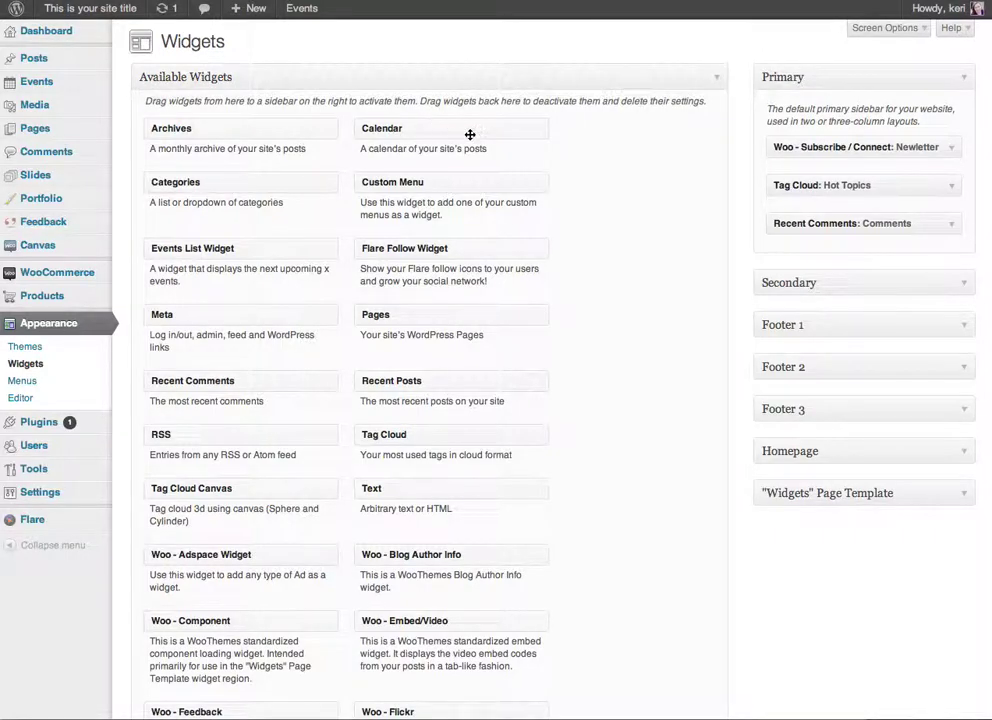
scroll(470, 134, down, 10)
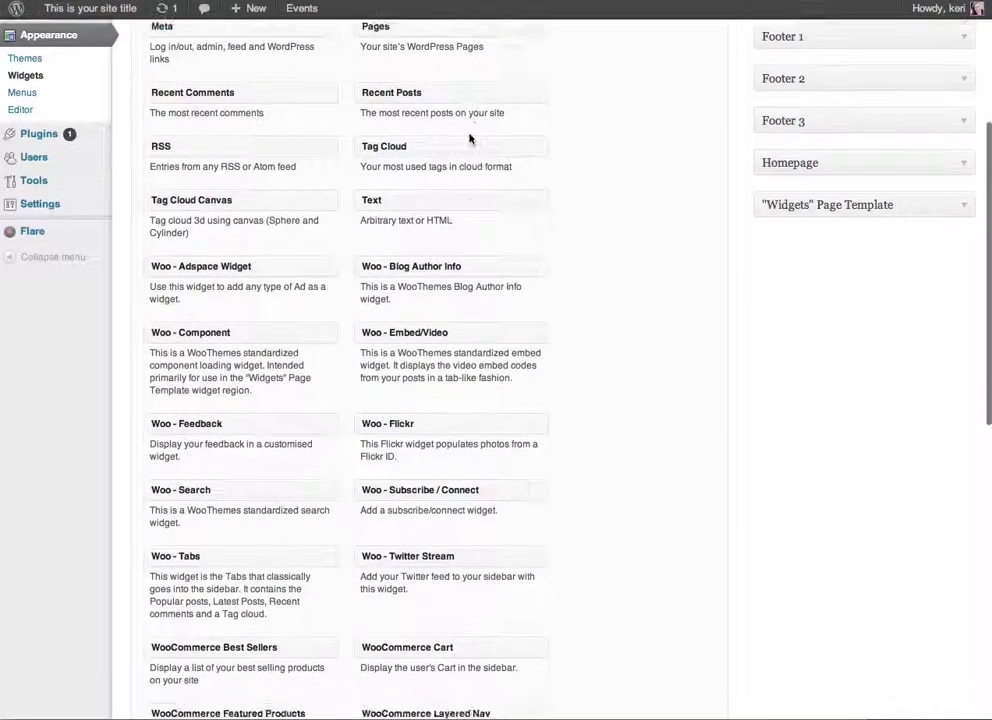
scroll(470, 136, down, 8)
scroll(470, 134, up, 18)
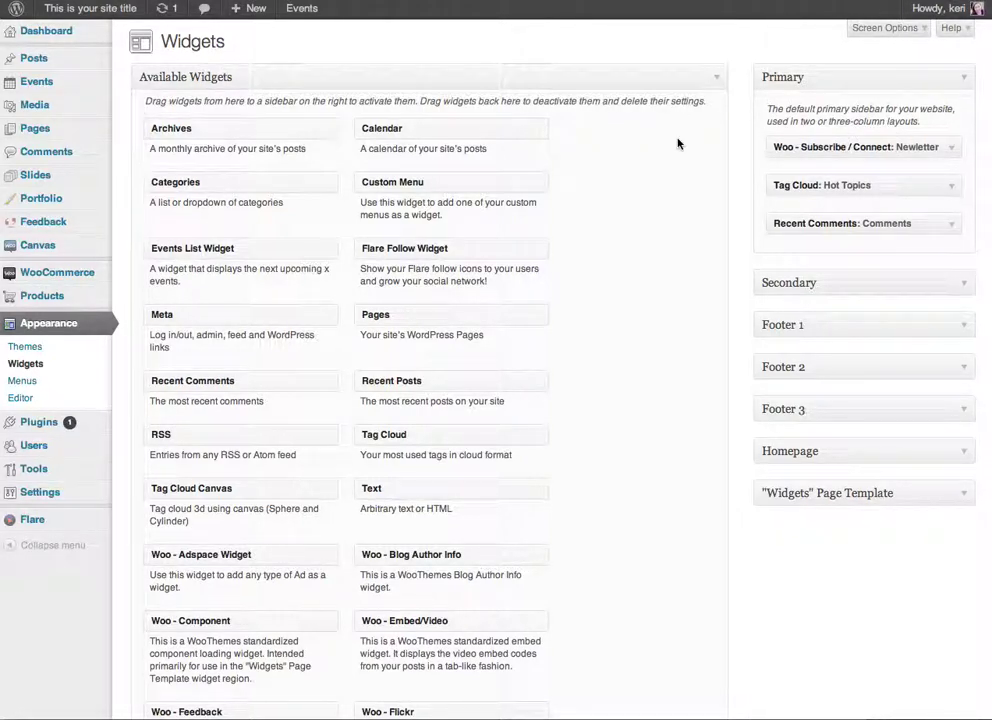
Examine the contents of the Primary and Secondary widget areas, and leave both areas collapsed
click(966, 79)
click(970, 120)
click(965, 79)
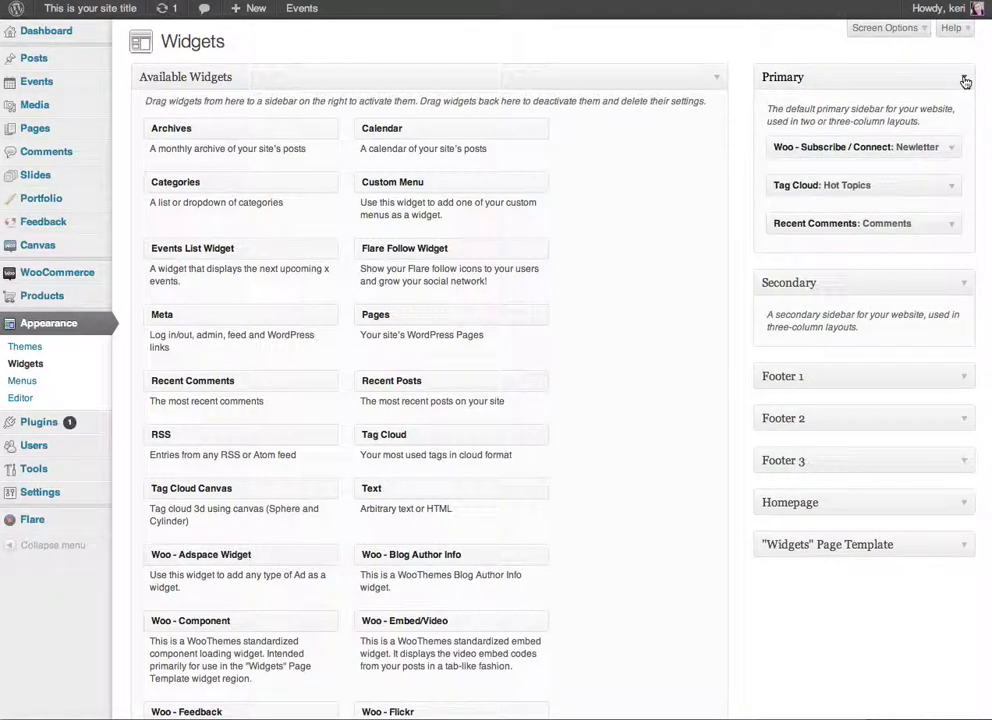
click(963, 286)
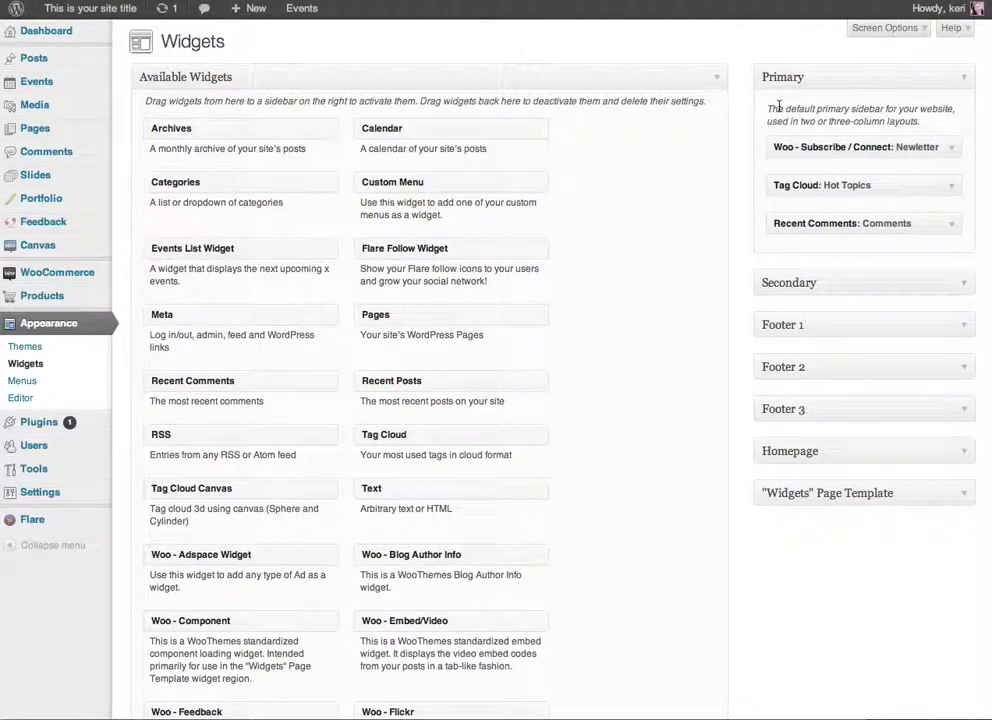
click(966, 77)
click(966, 119)
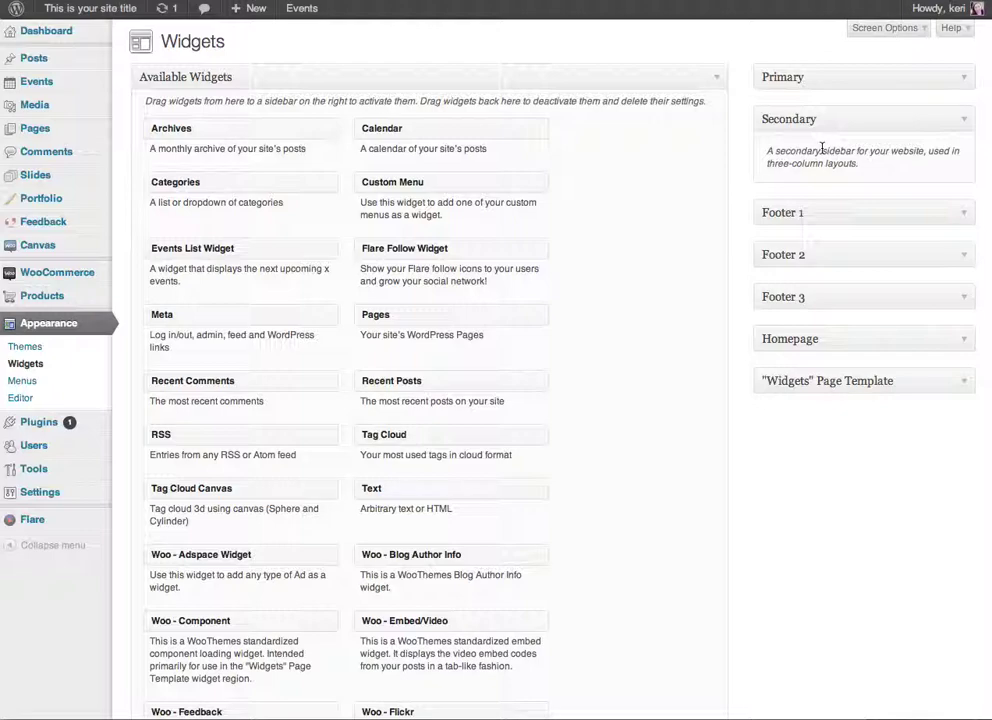
click(965, 121)
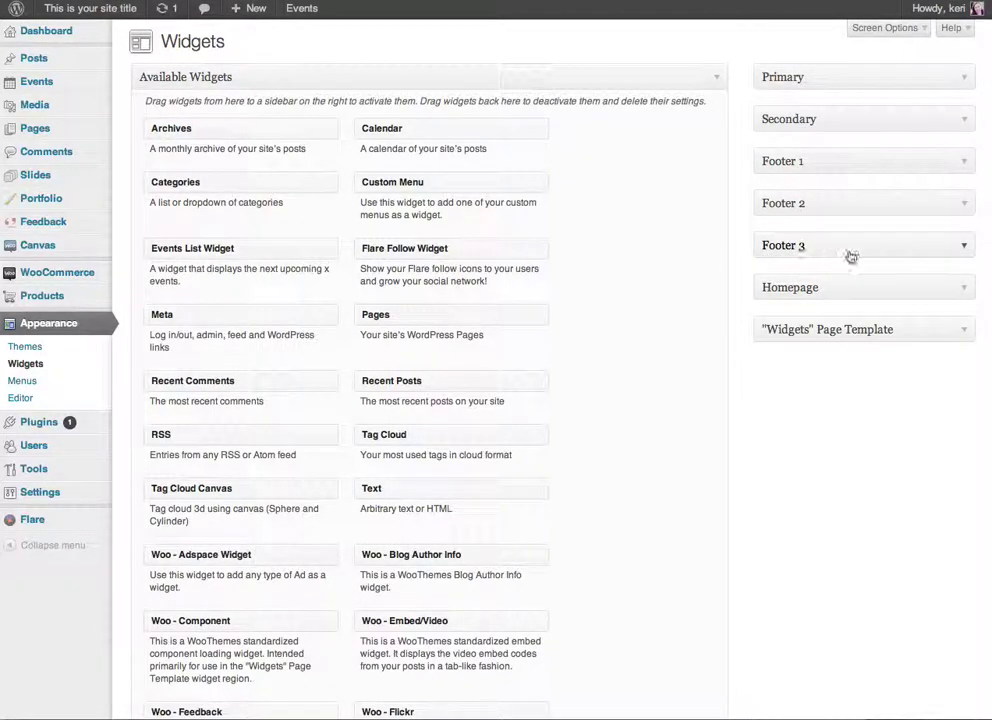
Add the Flare Follow Widget at the end of the Primary sidebar, title it "Social Proof" and save it
click(962, 80)
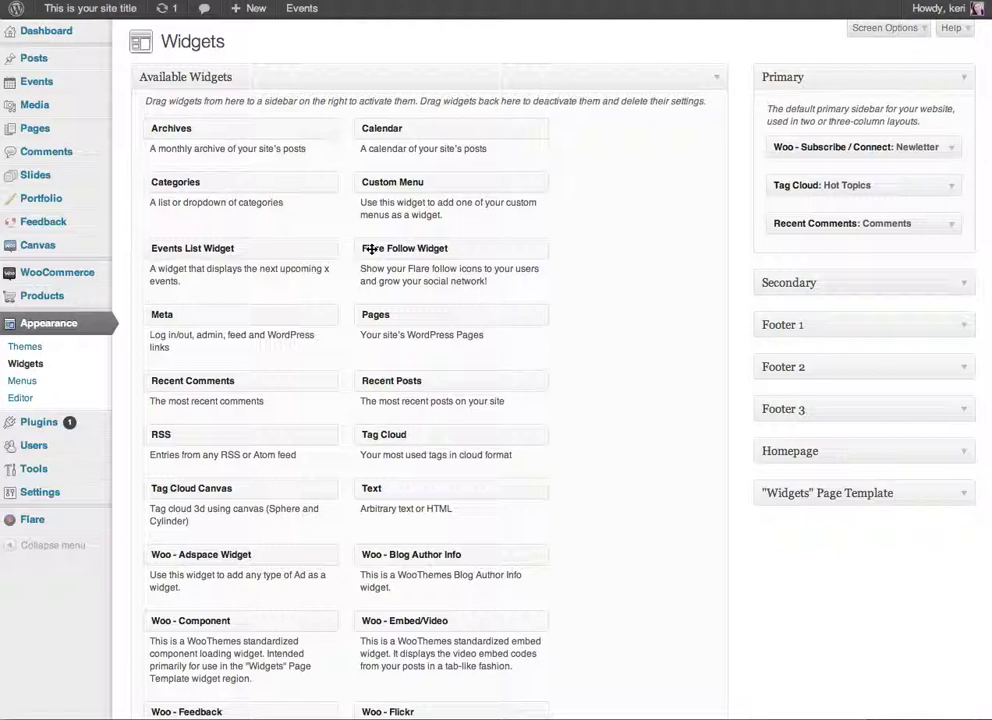
drag(442, 251, 857, 271)
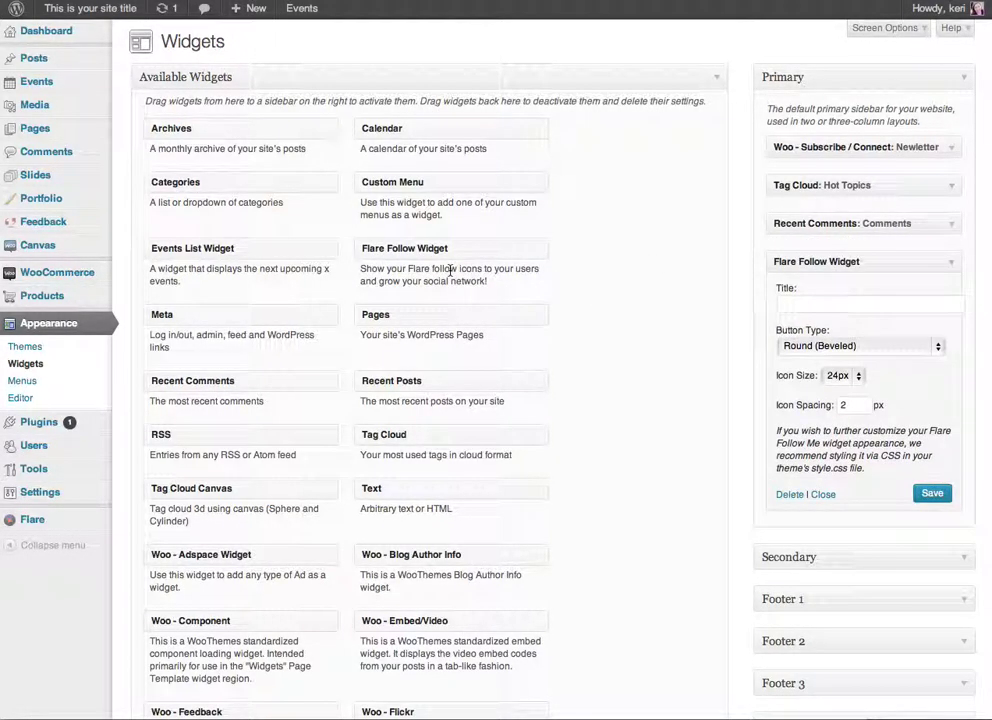
click(816, 304)
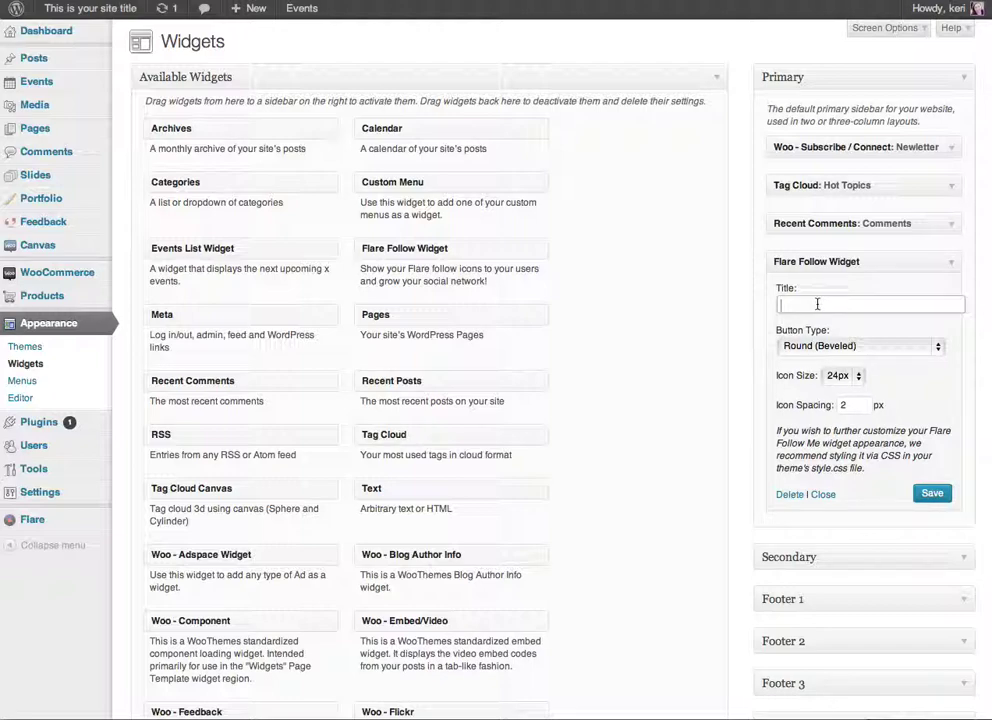
text(Social Proof)
drag(834, 304, 741, 304)
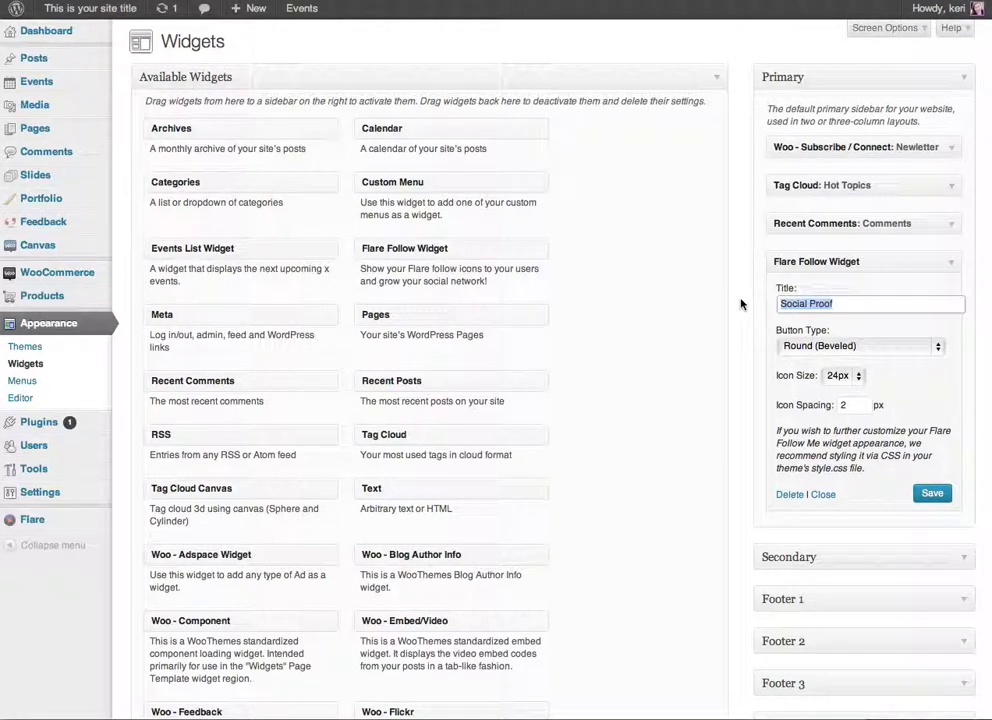
click(803, 330)
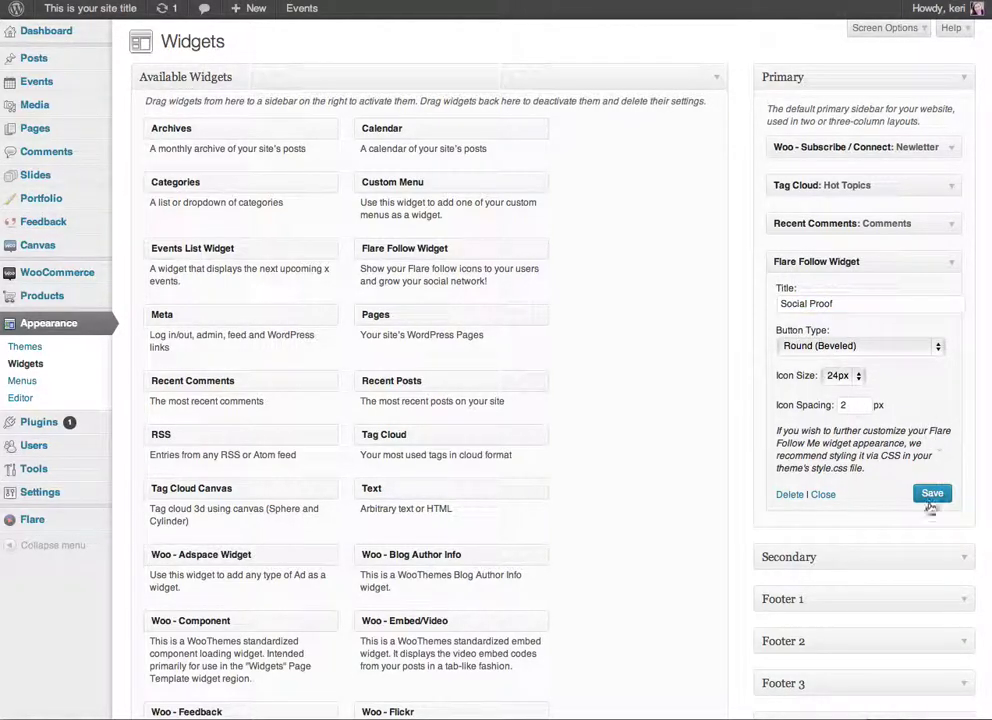
click(927, 494)
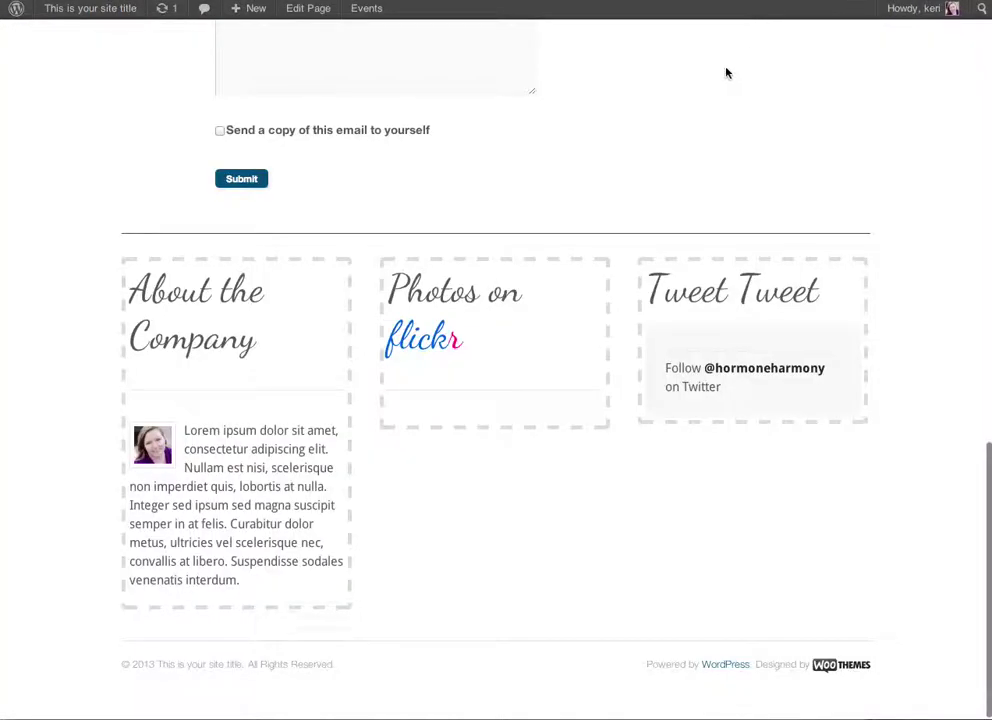
Check the live About page's sidebar for the Social Proof widget below Comments
scroll(732, 79, up, 1)
scroll(732, 79, up, 15)
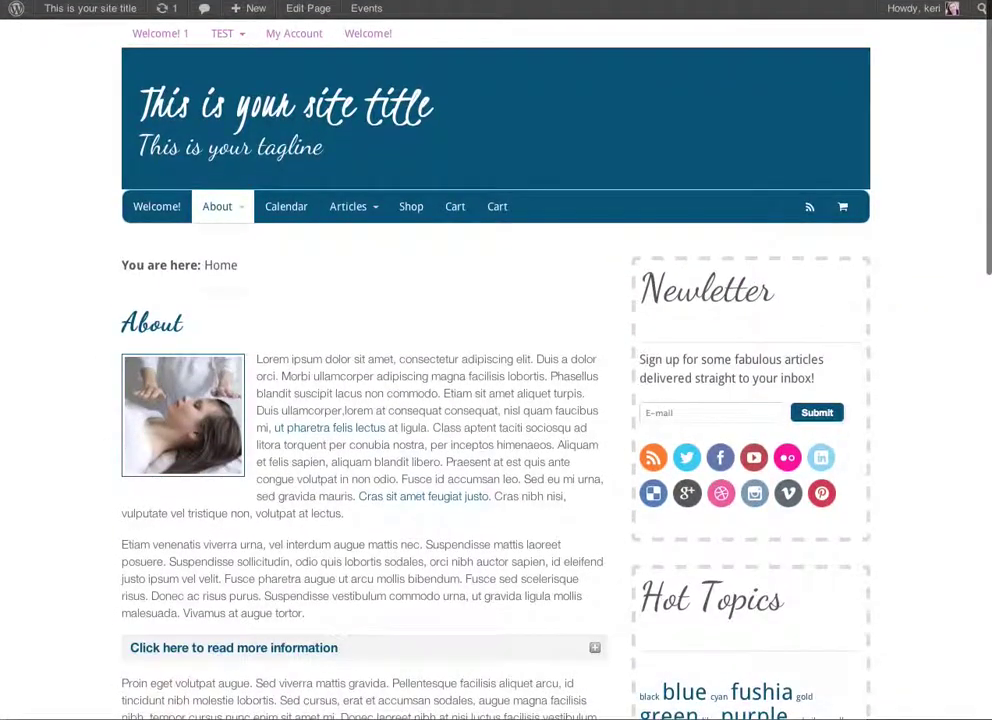
scroll(820, 138, down, 10)
scroll(822, 137, down, 3)
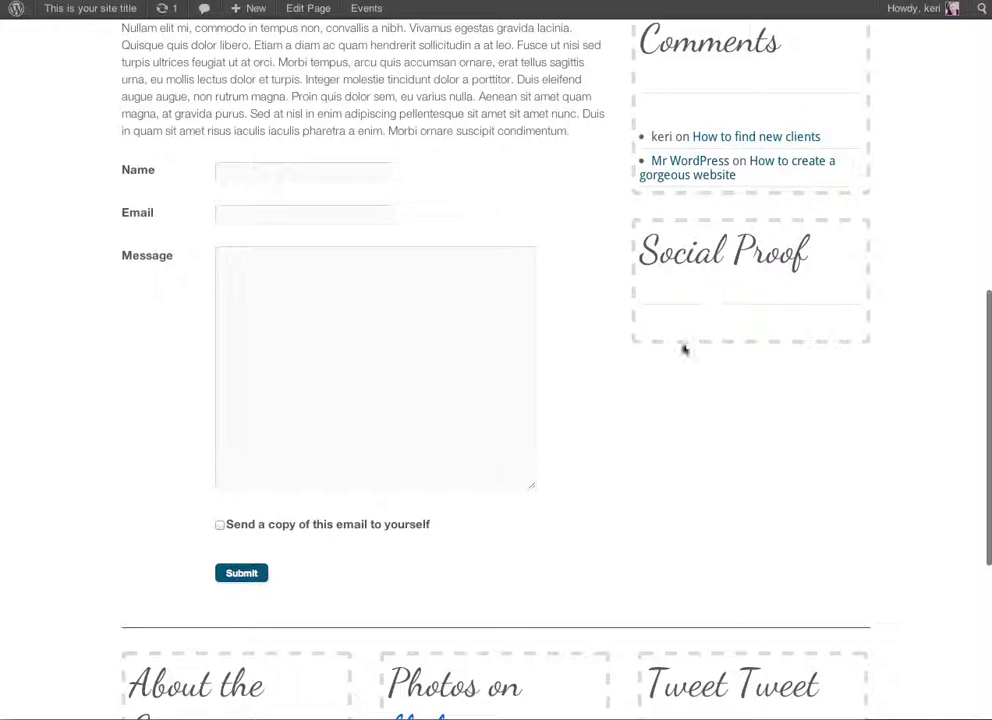
scroll(704, 270, up, 2)
scroll(697, 270, down, 2)
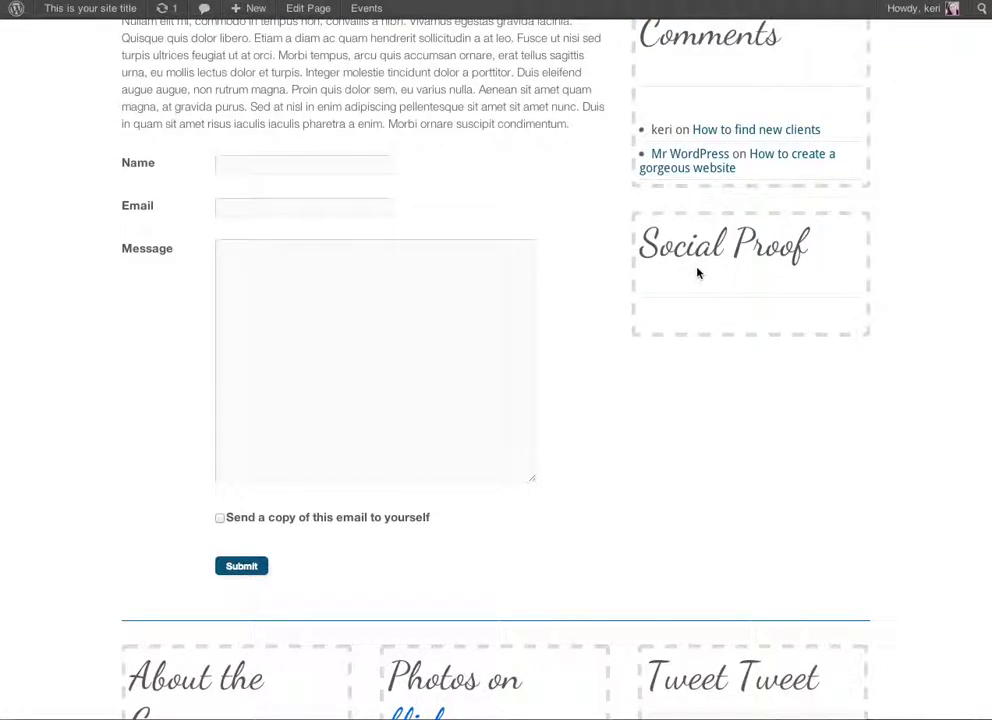
key(Home)
scroll(700, 268, down, 10)
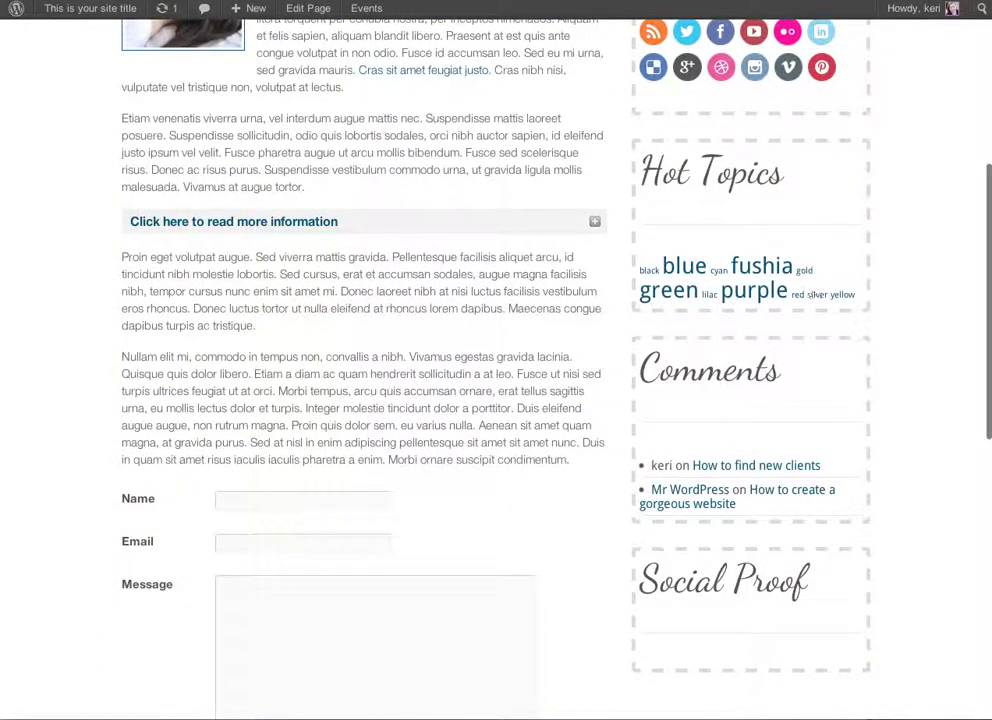
scroll(722, 481, down, 3)
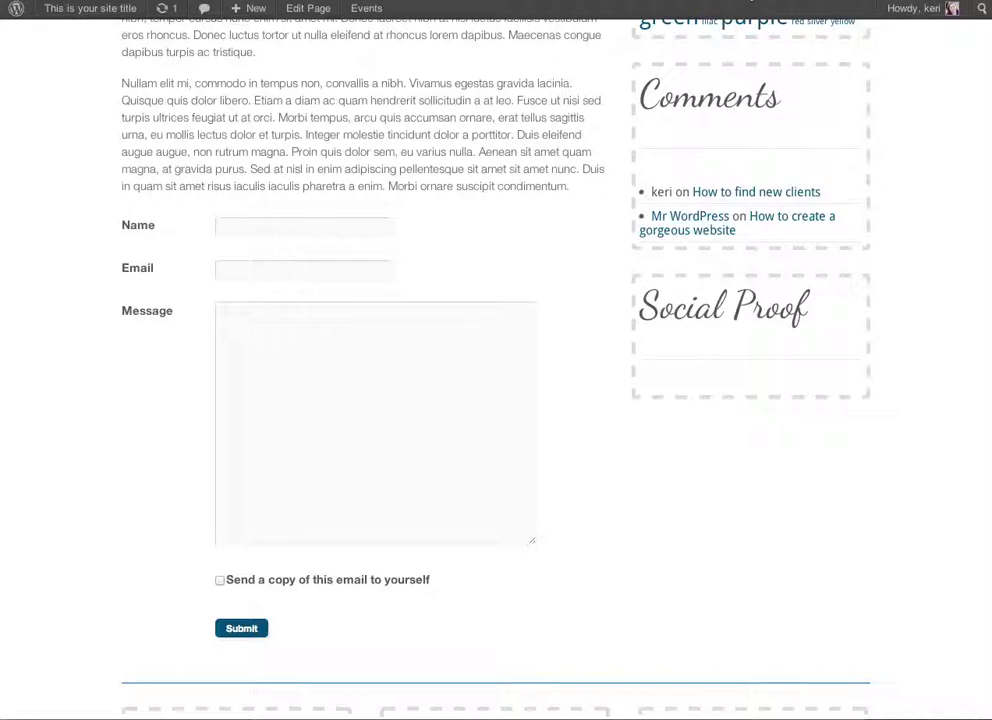
Return to the Widgets page and move the Flare Follow Widget directly below the Newletter widget in the Primary sidebar
click(840, 2)
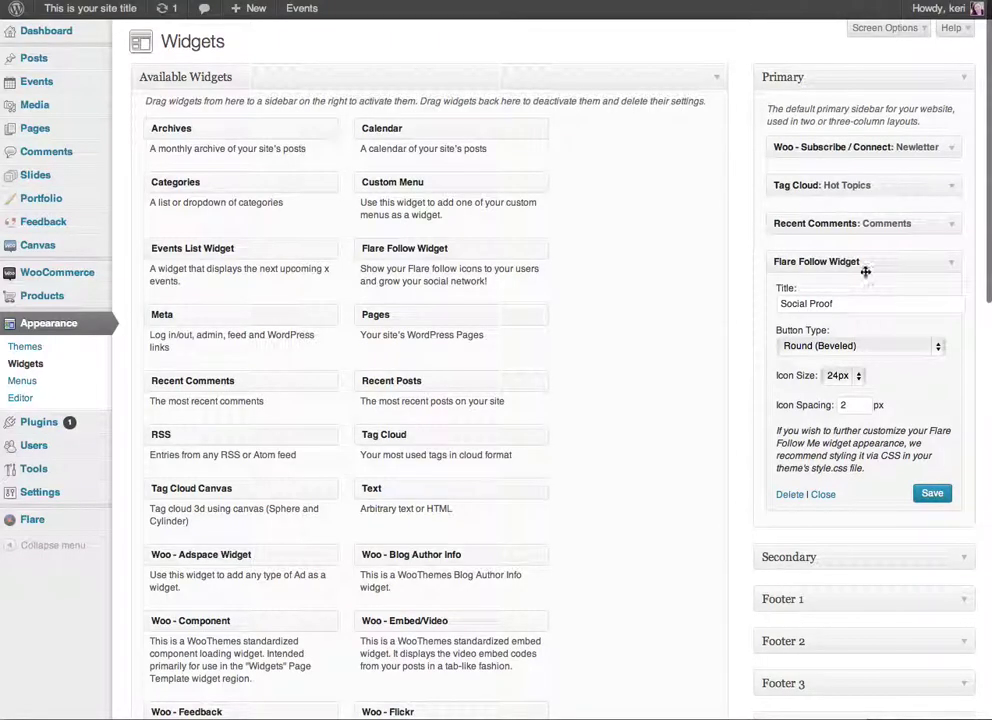
click(956, 263)
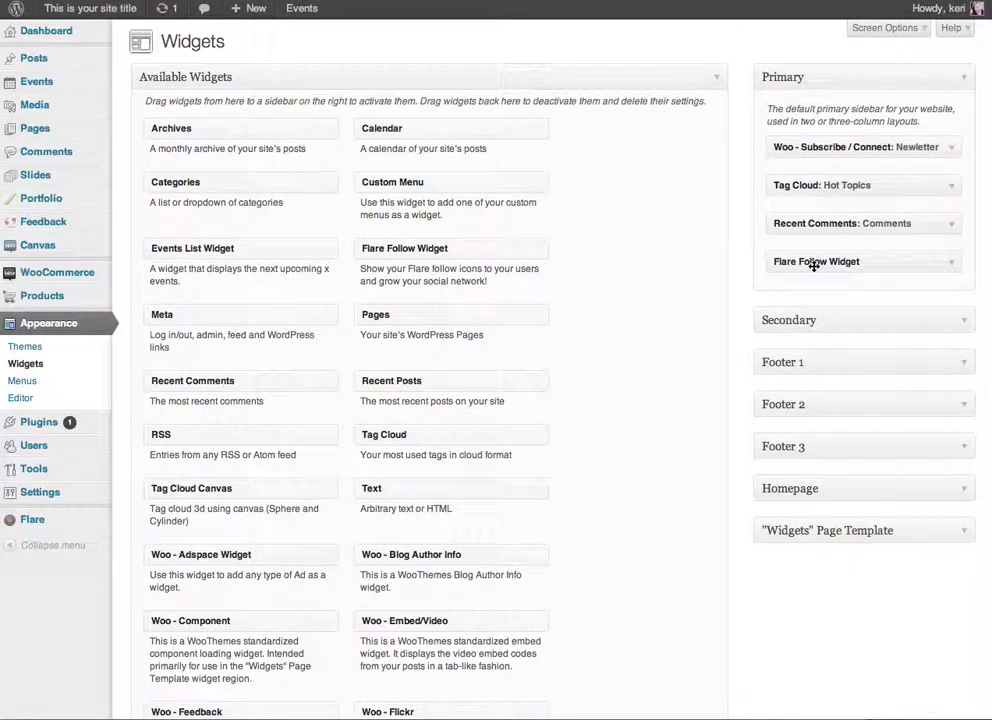
drag(814, 265, 810, 175)
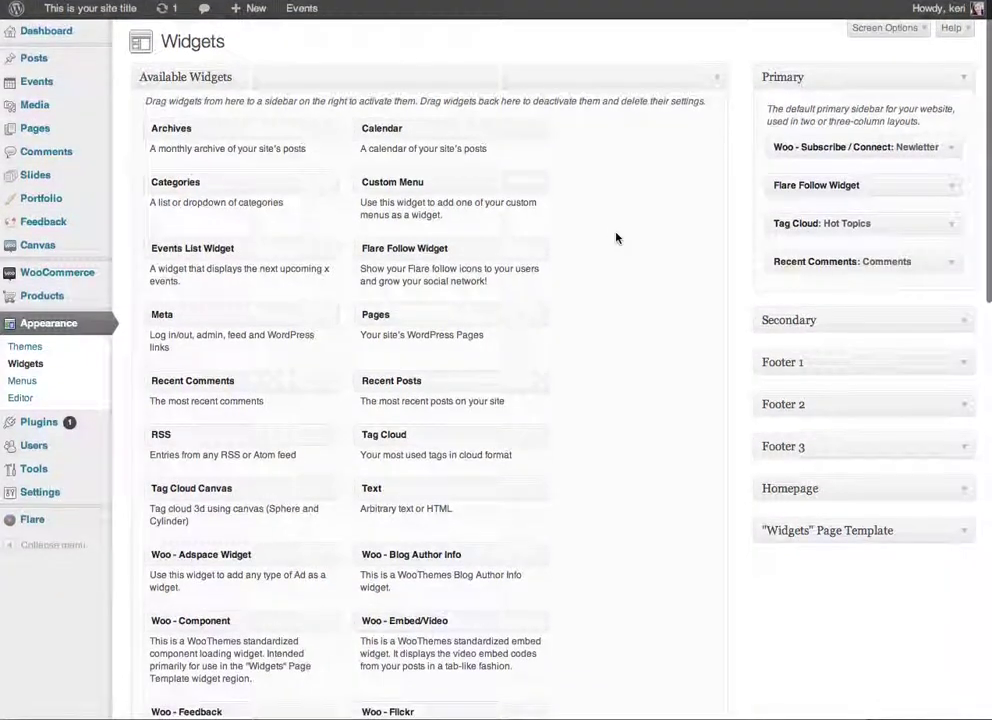
scroll(616, 238, down, 3)
scroll(616, 238, up, 2)
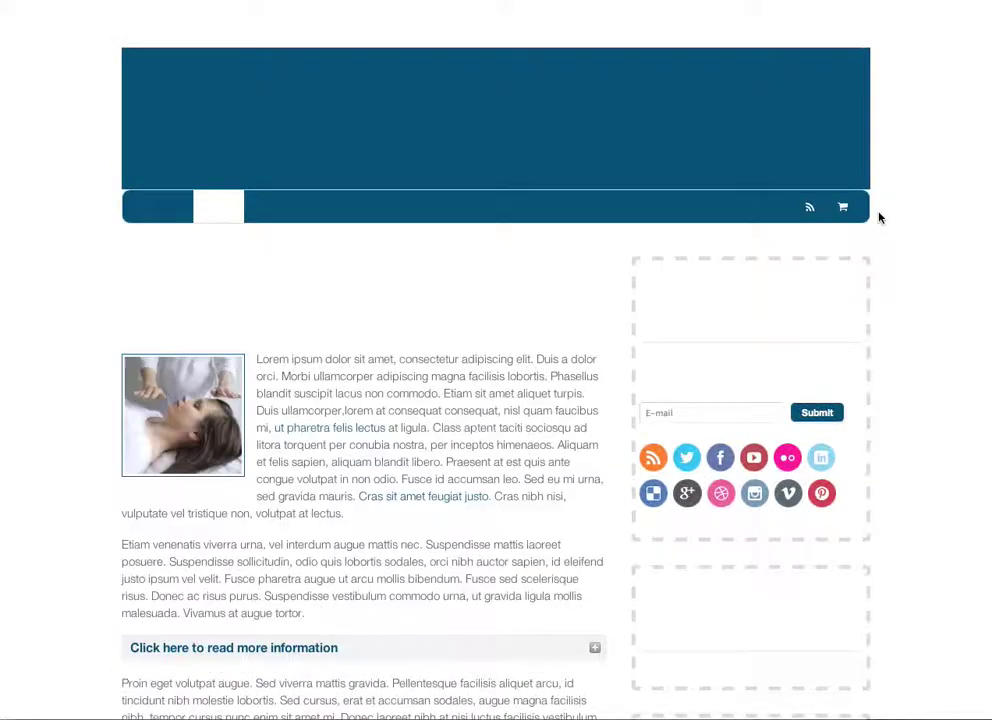
Check the position of the Social Proof widget in the live About page's sidebar
scroll(878, 220, up, 7)
scroll(878, 222, down, 1)
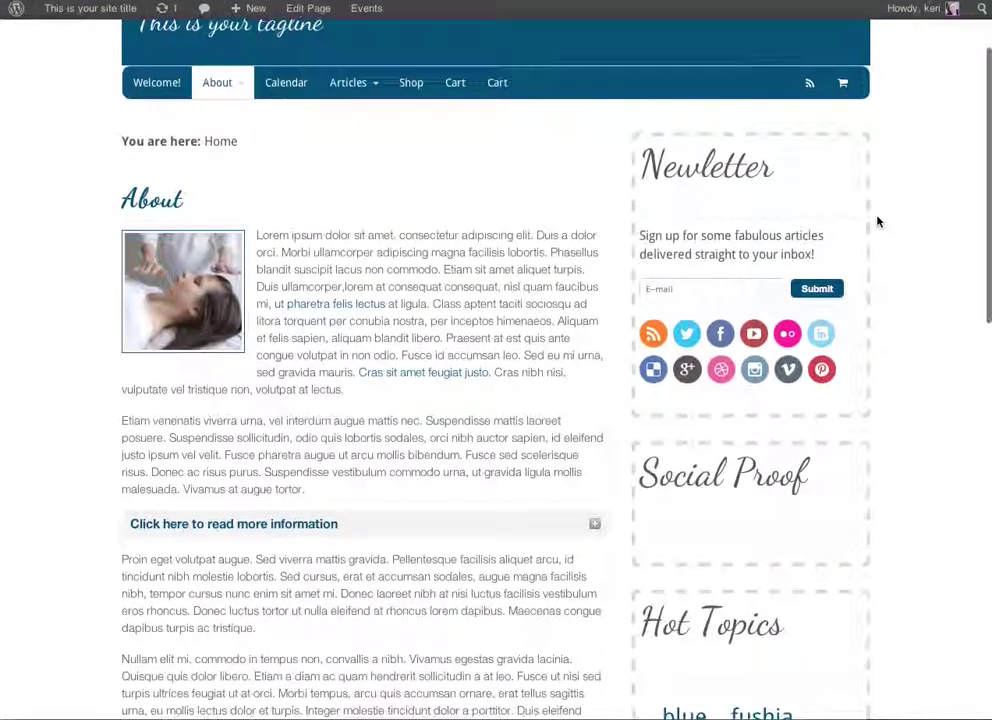
drag(645, 472, 695, 469)
click(695, 469)
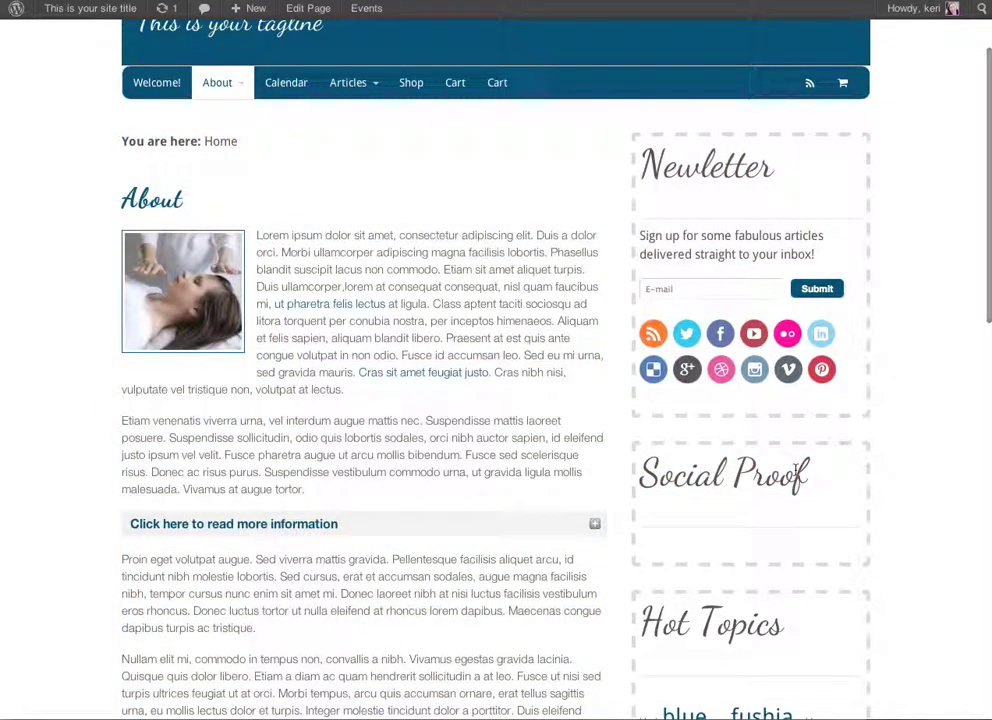
scroll(796, 475, down, 1)
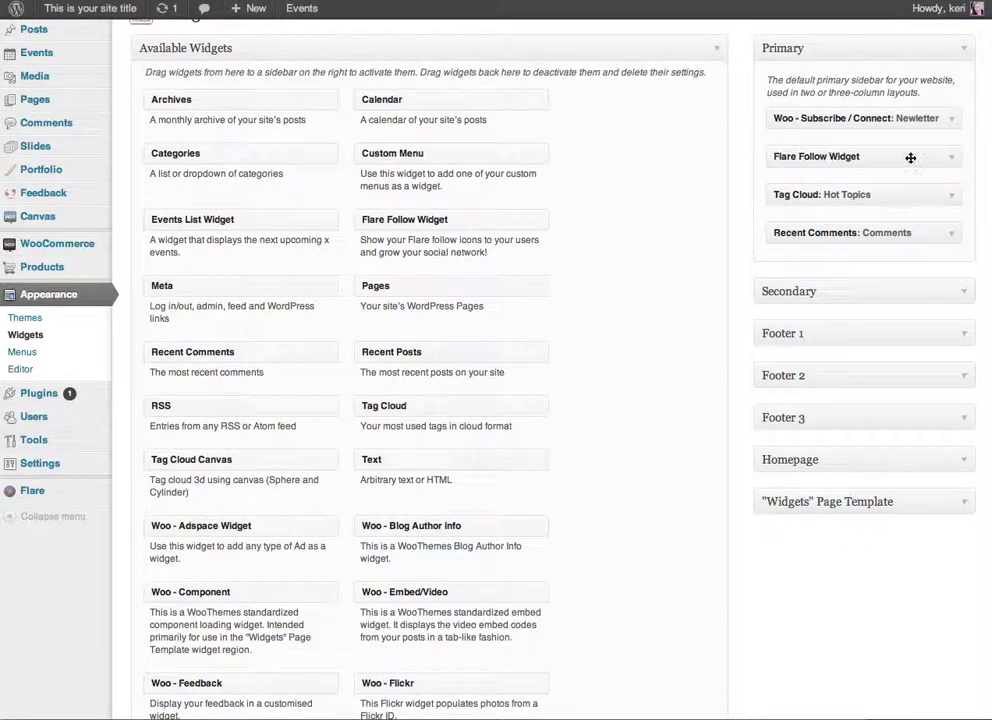
Delete the Flare Follow Widget from the Primary sidebar on the Widgets page
click(952, 159)
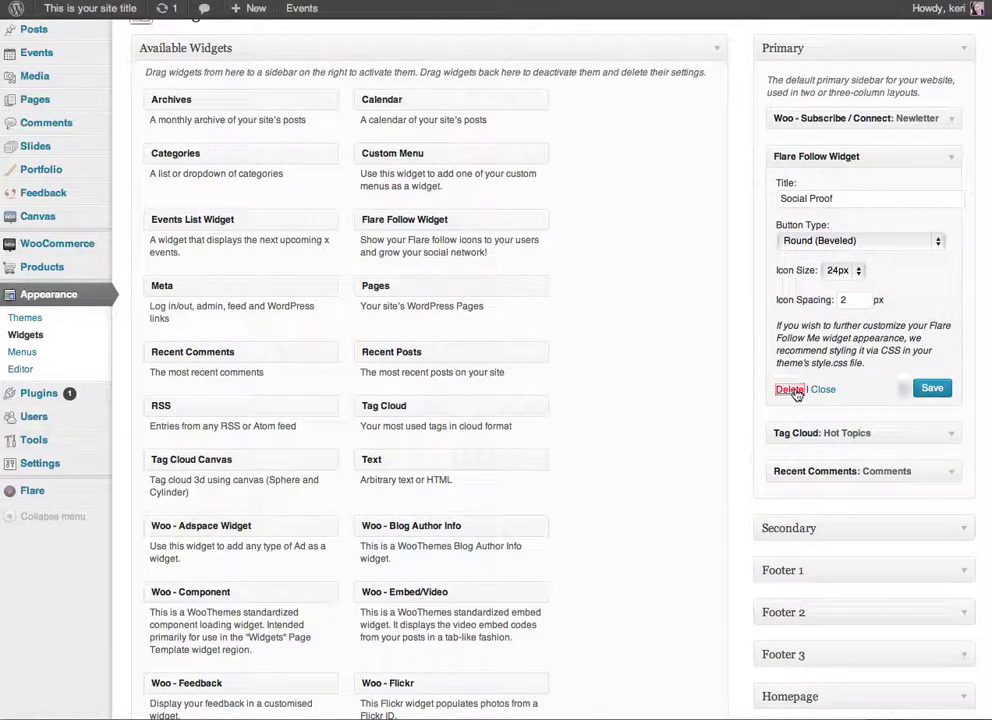
click(795, 390)
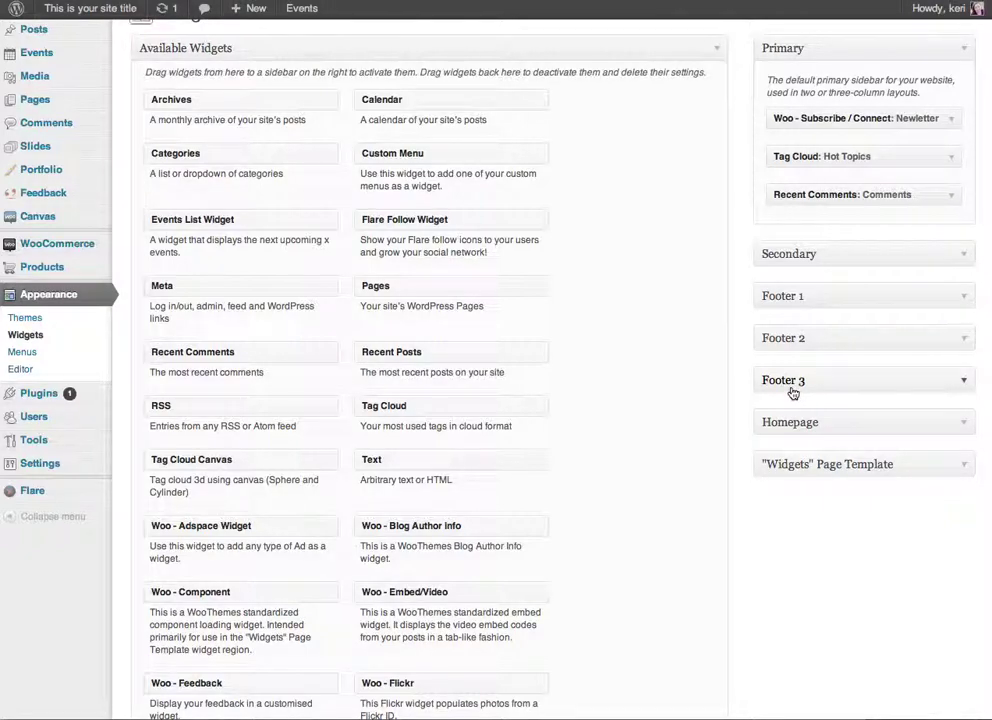
Expand the Footer 1, 2 and 3 areas and move the Recent Comments widget from Primary to below Woo - Flickr in Footer 2
click(963, 338)
click(966, 300)
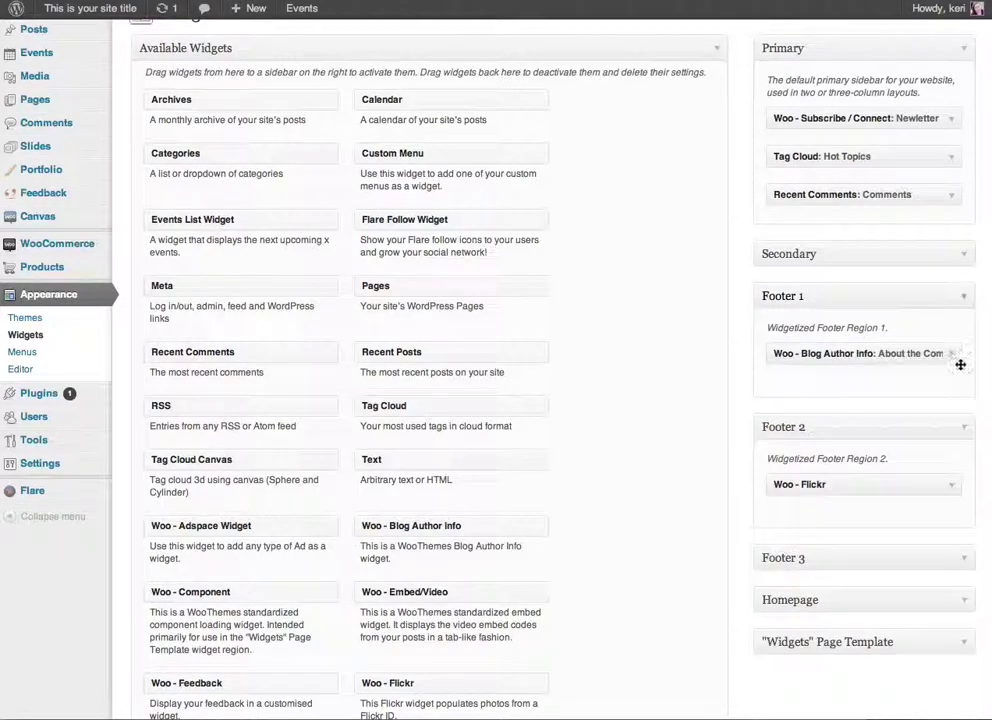
click(963, 560)
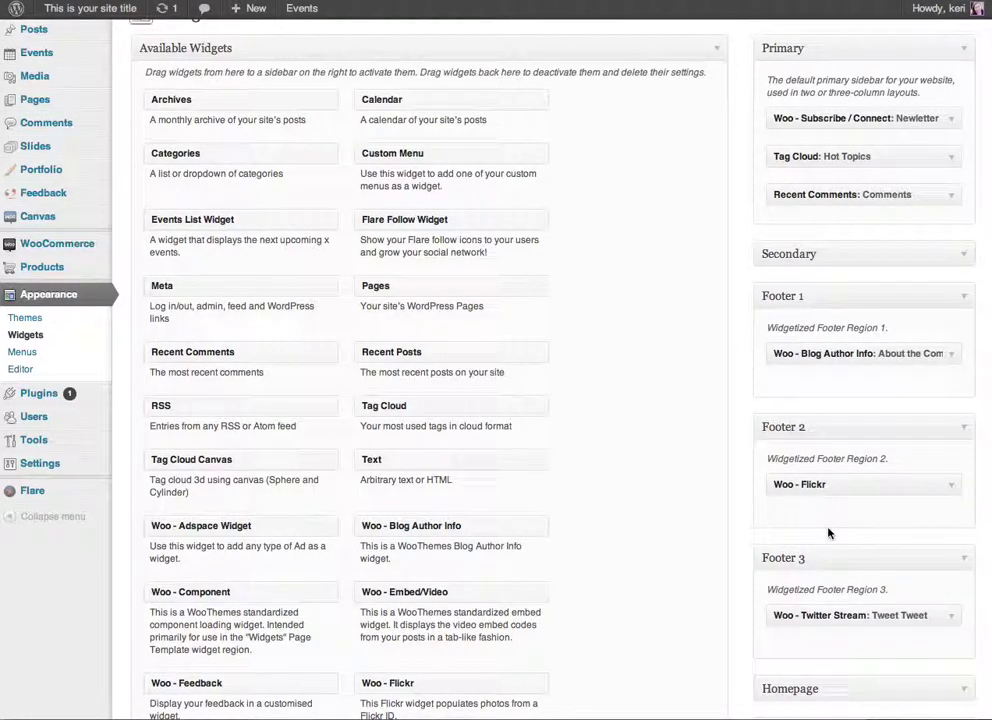
scroll(828, 533, down, 3)
scroll(828, 533, up, 3)
drag(840, 193, 850, 520)
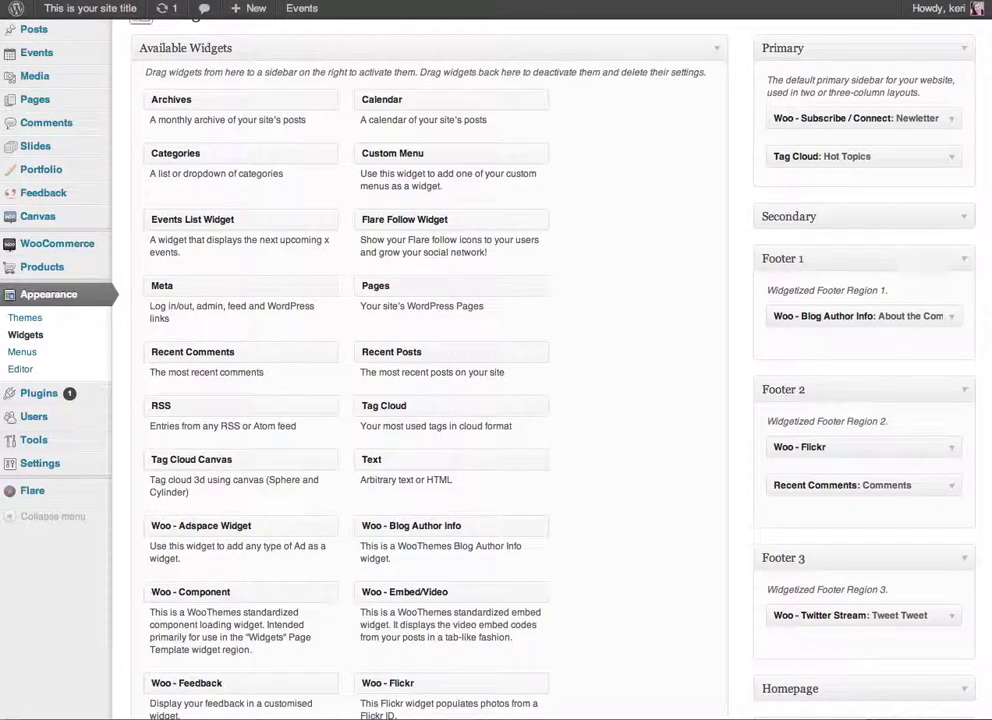
Reload the live About page and check the sidebar and footer for the moved Comments widget
click(884, 3)
key(super+r)
scroll(758, 260, up, 2)
scroll(759, 261, down, 3)
scroll(758, 260, up, 2)
scroll(759, 260, down, 10)
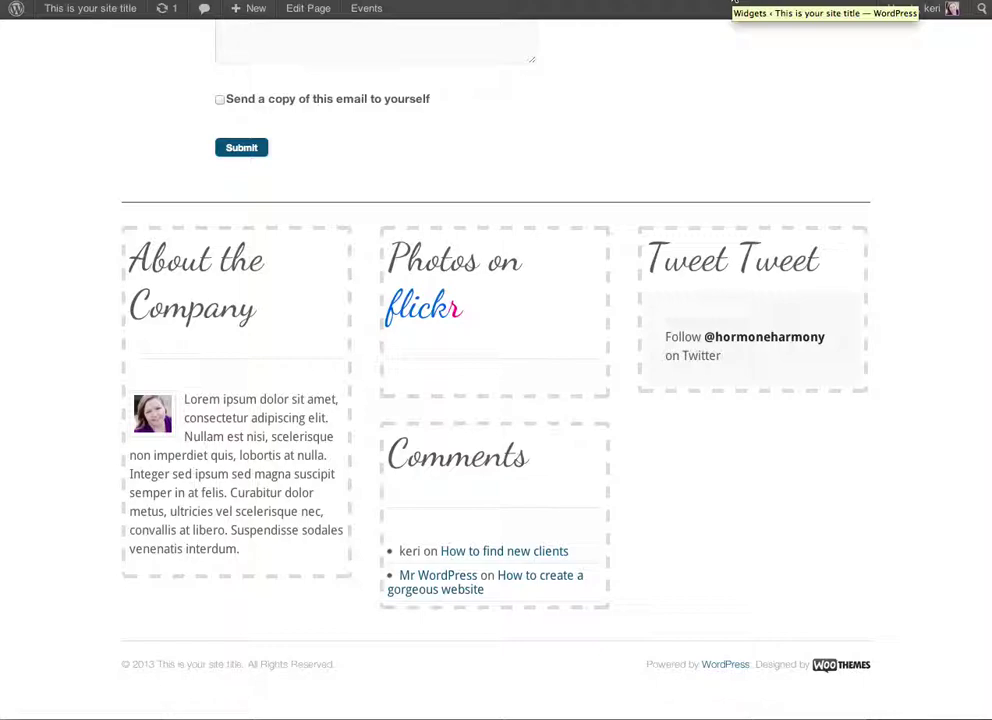
Back on the Widgets page, move Woo - Flickr from Footer 2 to the Primary sidebar, between the Newletter and Hot Topics widgets
click(735, 5)
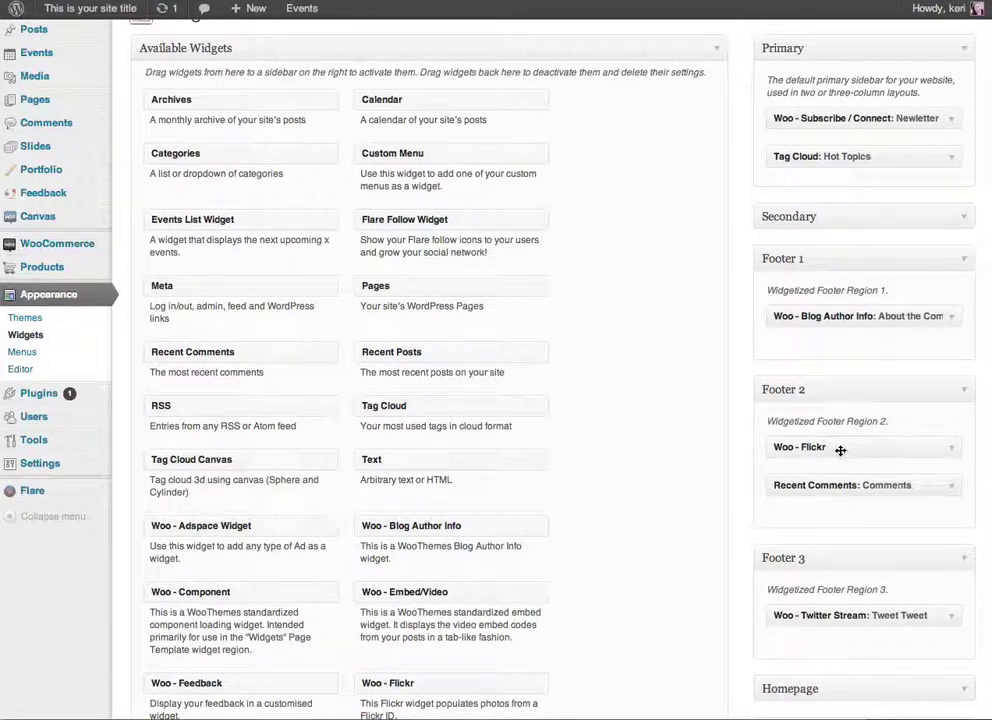
drag(838, 448, 846, 157)
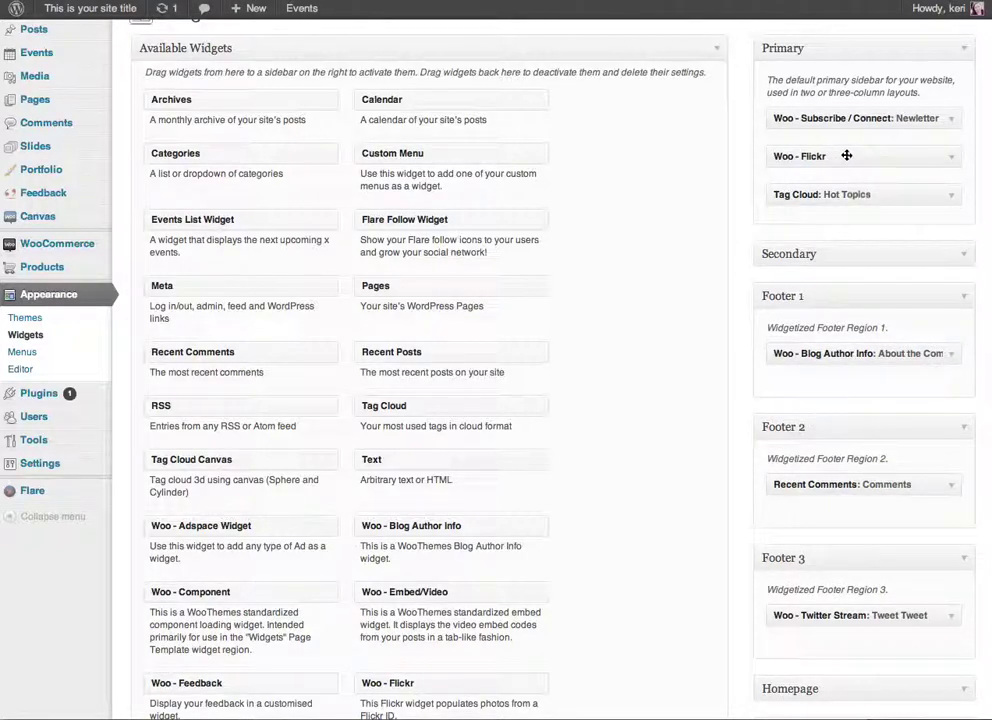